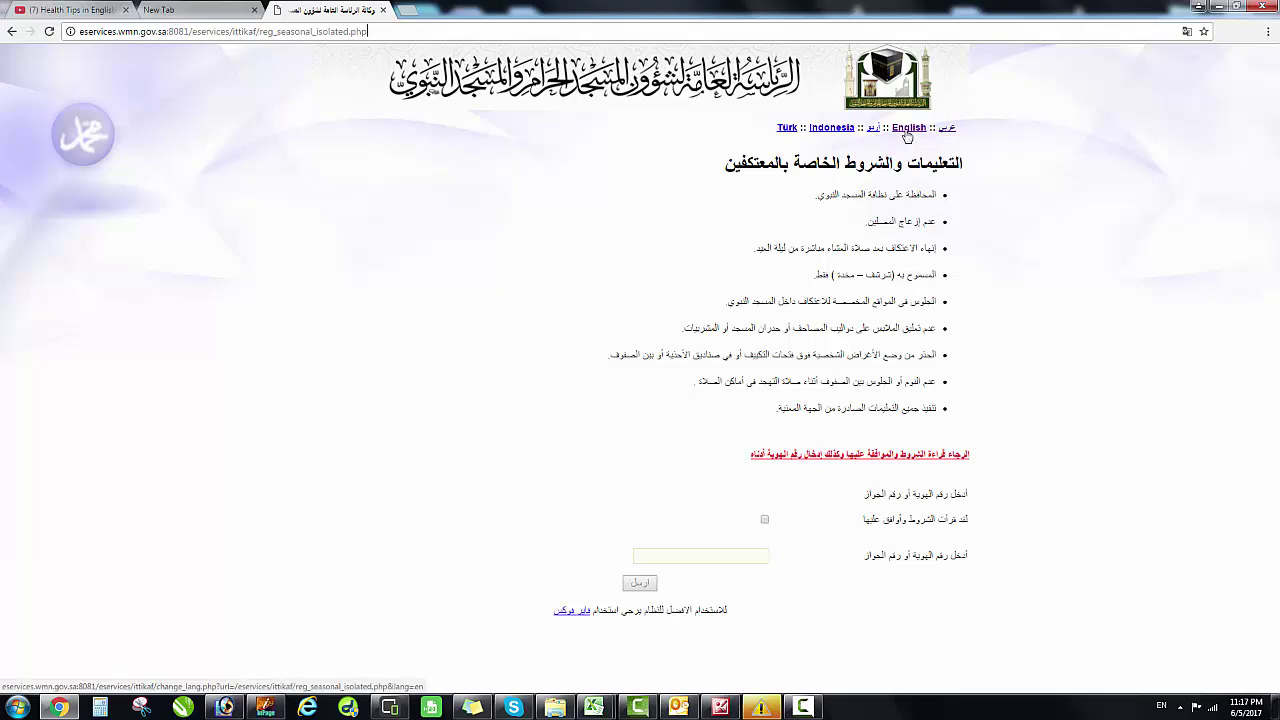
- Switch the guidelines page to English and highlight the rule about not disturbing worshippers
left_click(909, 130)
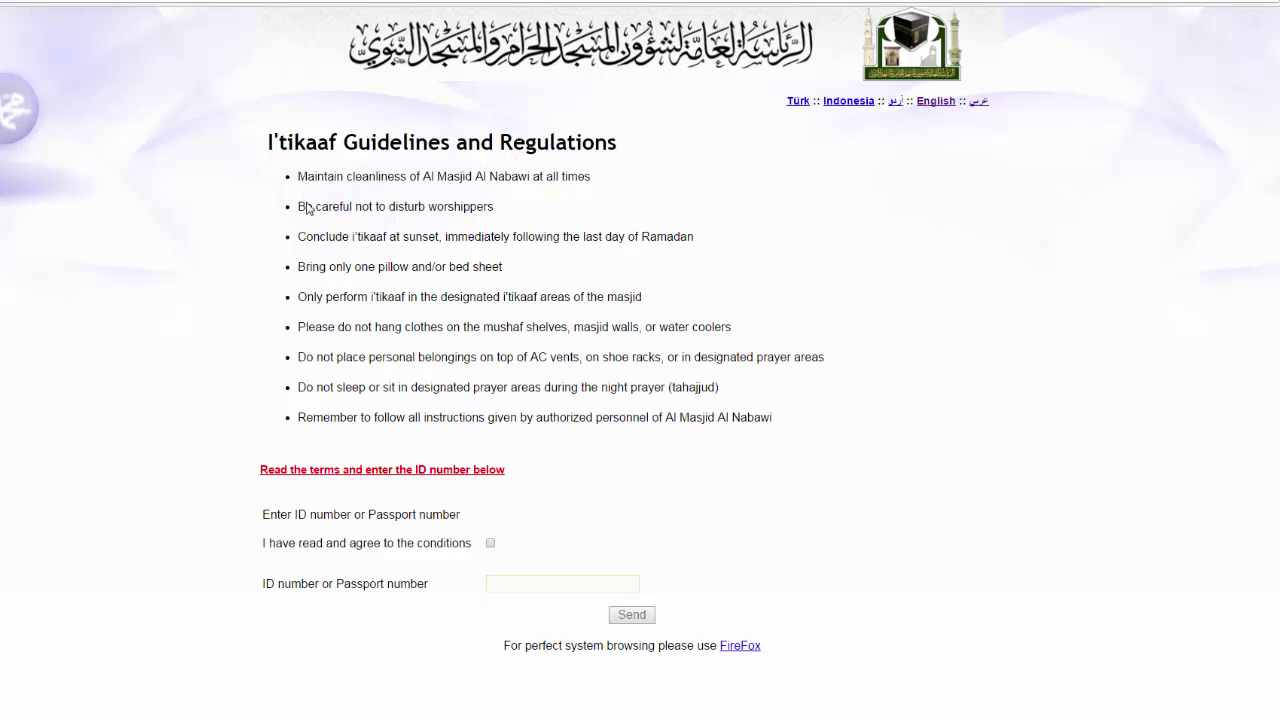
triple_click(305, 207)
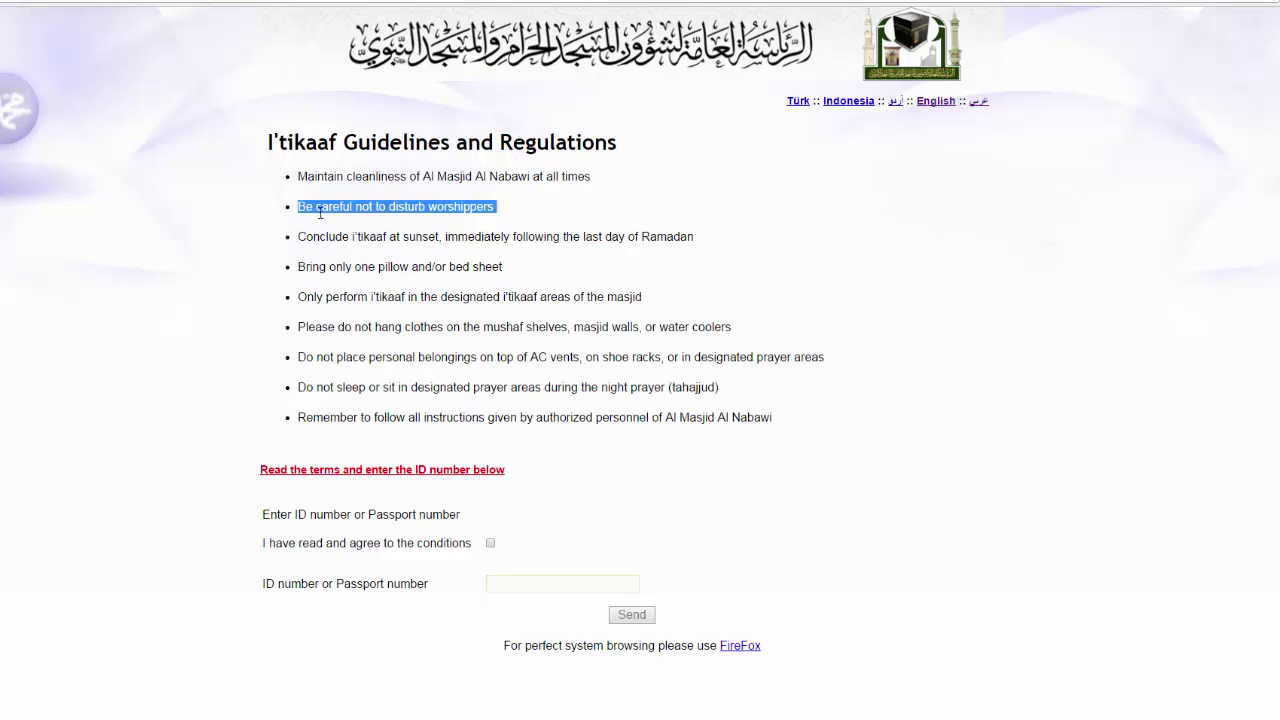
left_click(320, 212)
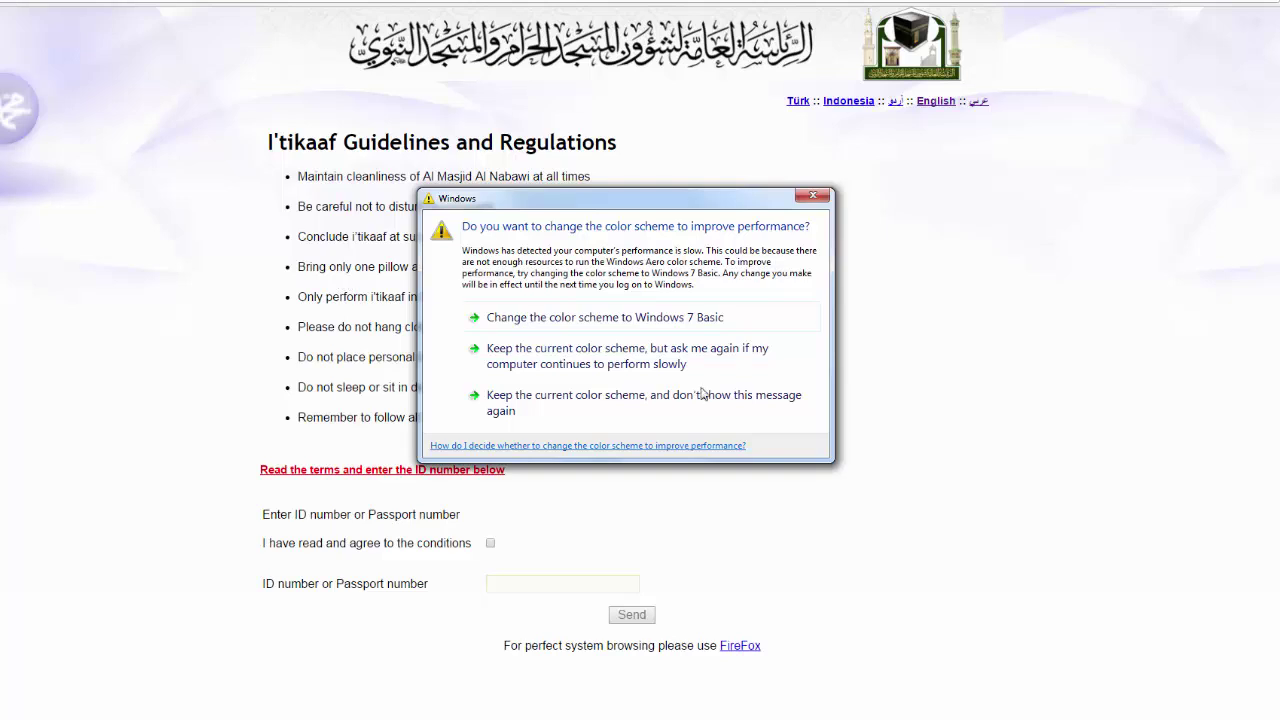
- Keep the current Windows colour scheme and stop the performance prompt from showing again
left_click(600, 397)
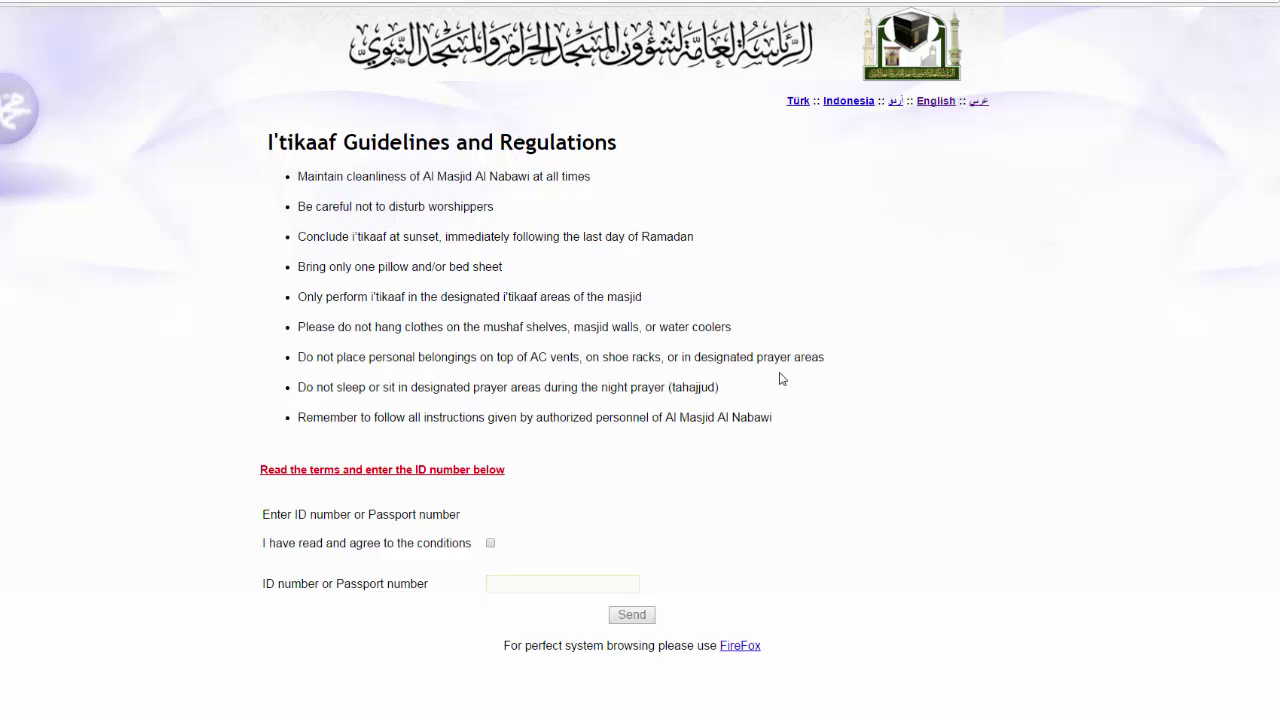
- Read through the guidelines, highlighting key rules, and tick agreement to the I'tikaaf conditions
left_click_drag(825, 362, 464, 362)
left_click_drag(609, 376, 832, 356)
left_click_drag(322, 387, 441, 392)
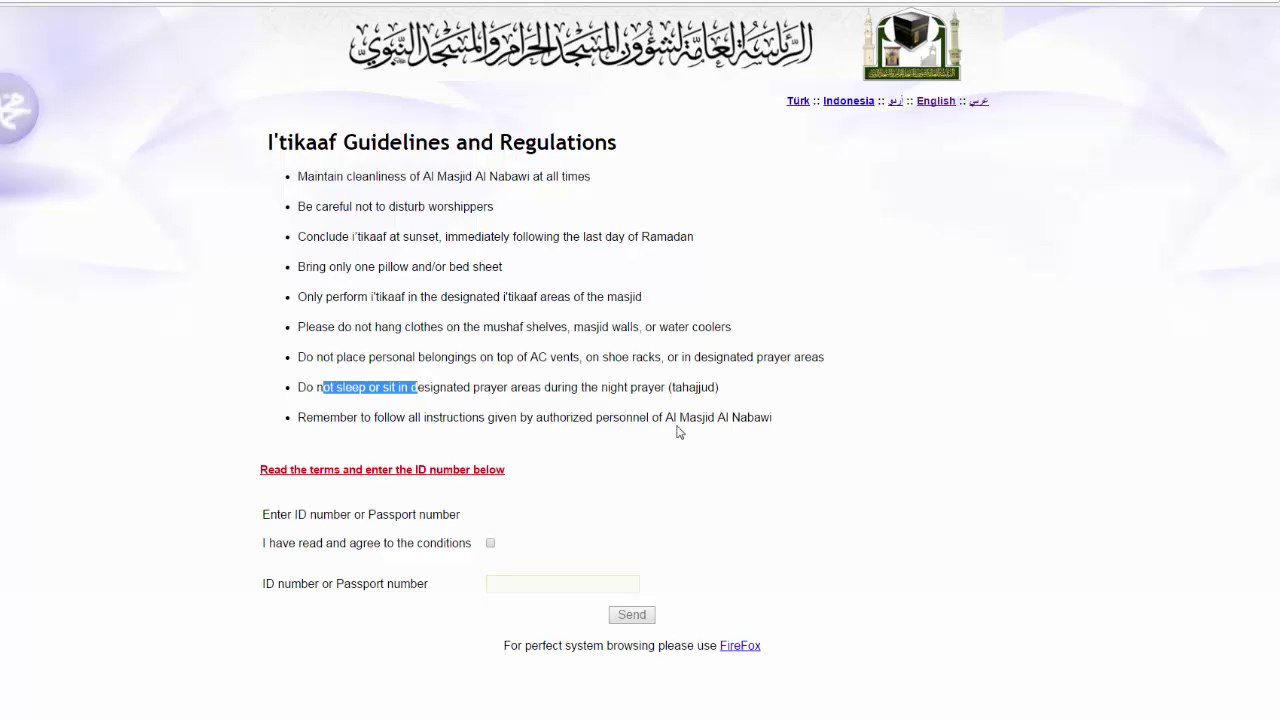
left_click_drag(777, 422, 304, 422)
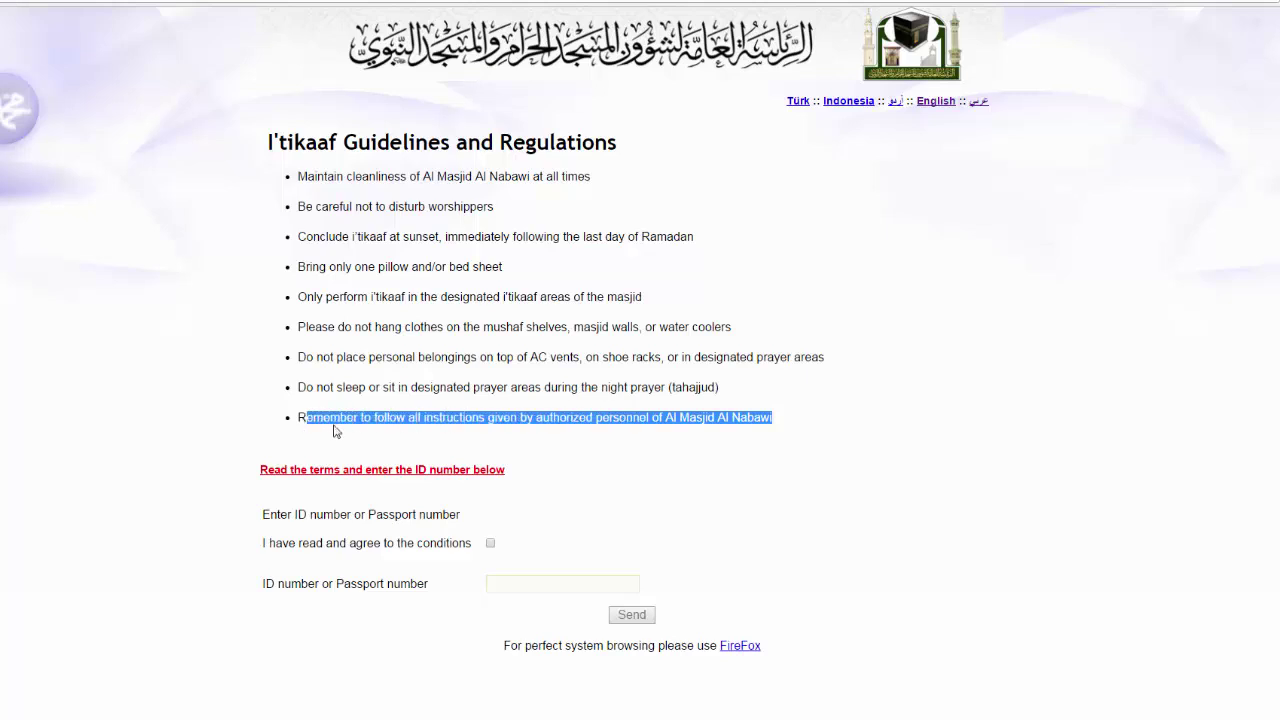
left_click(335, 430)
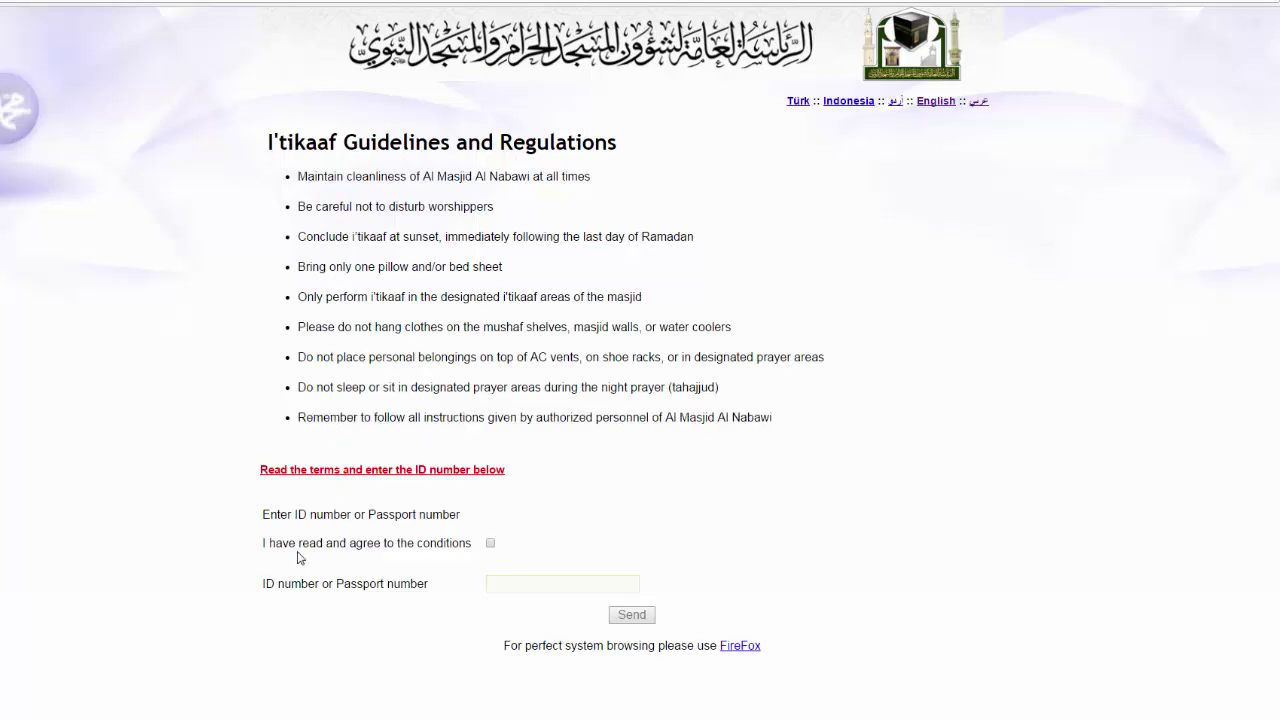
left_click(490, 544)
- Enter the applicant's ID number and send it to start registration
left_click(545, 589)
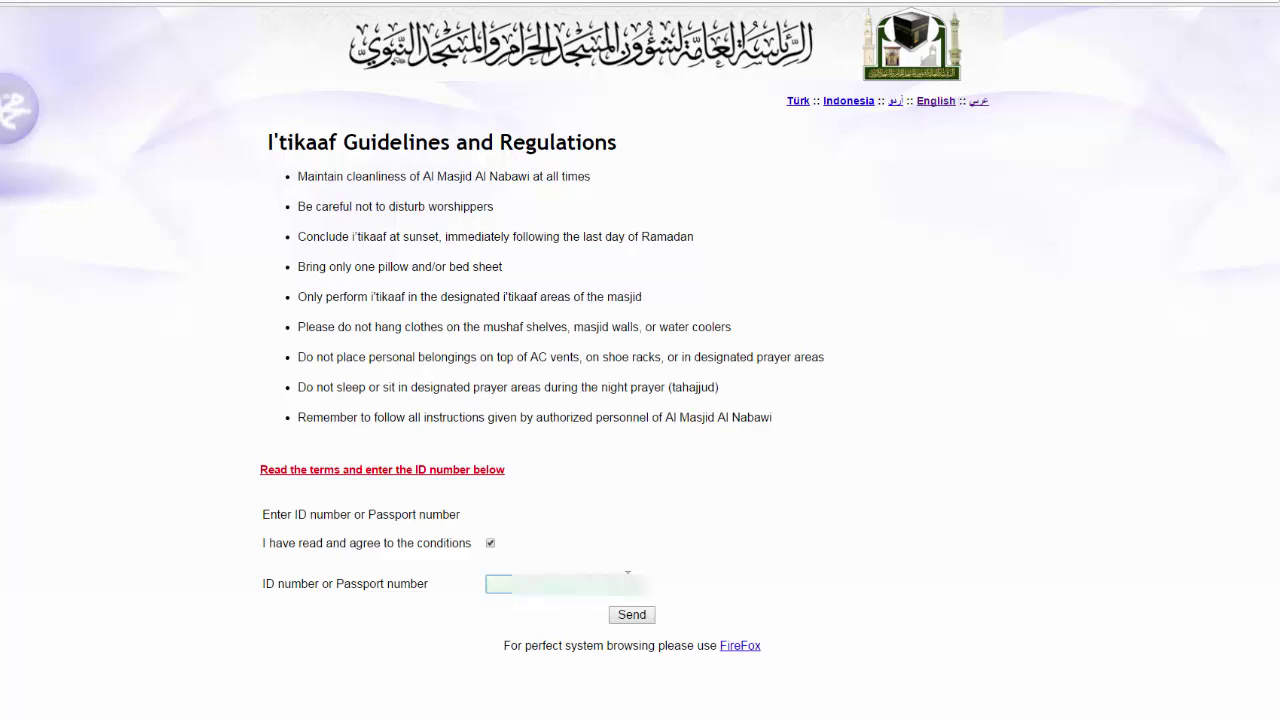
left_click(632, 617)
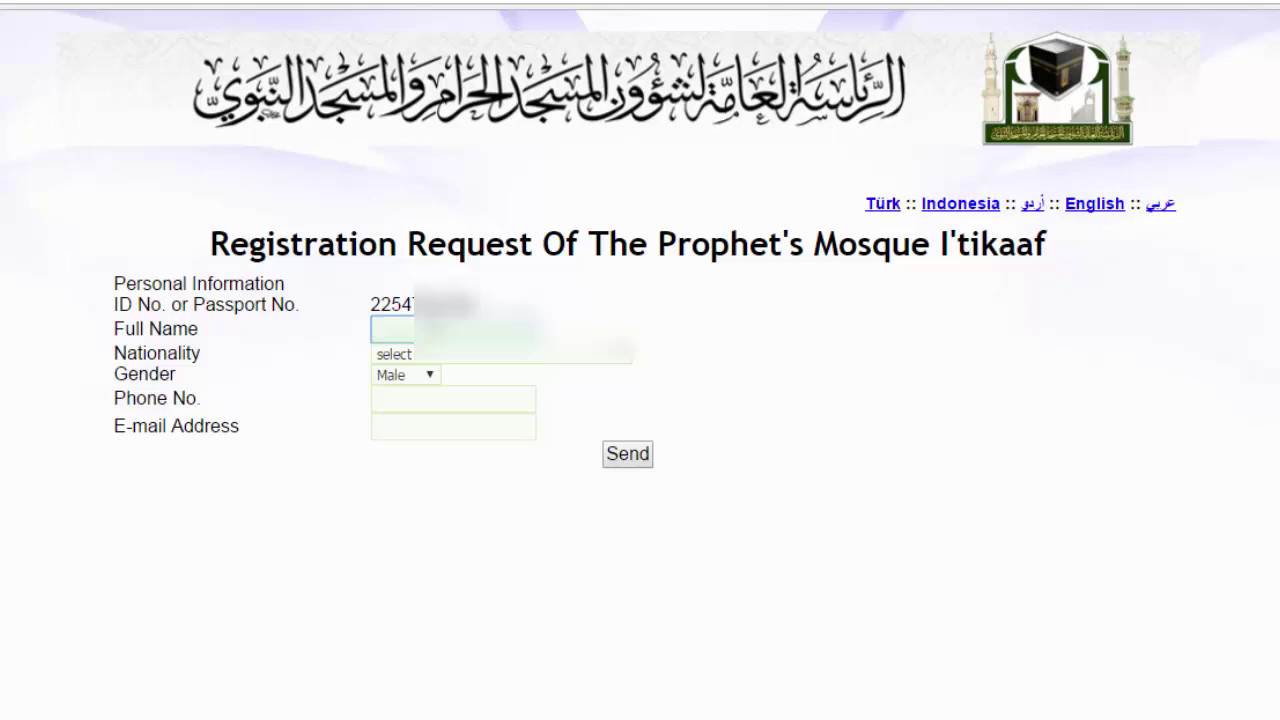
- Paste the applicant's full name, choose Pakistan as nationality and keep gender Male
key("ctrl+v")
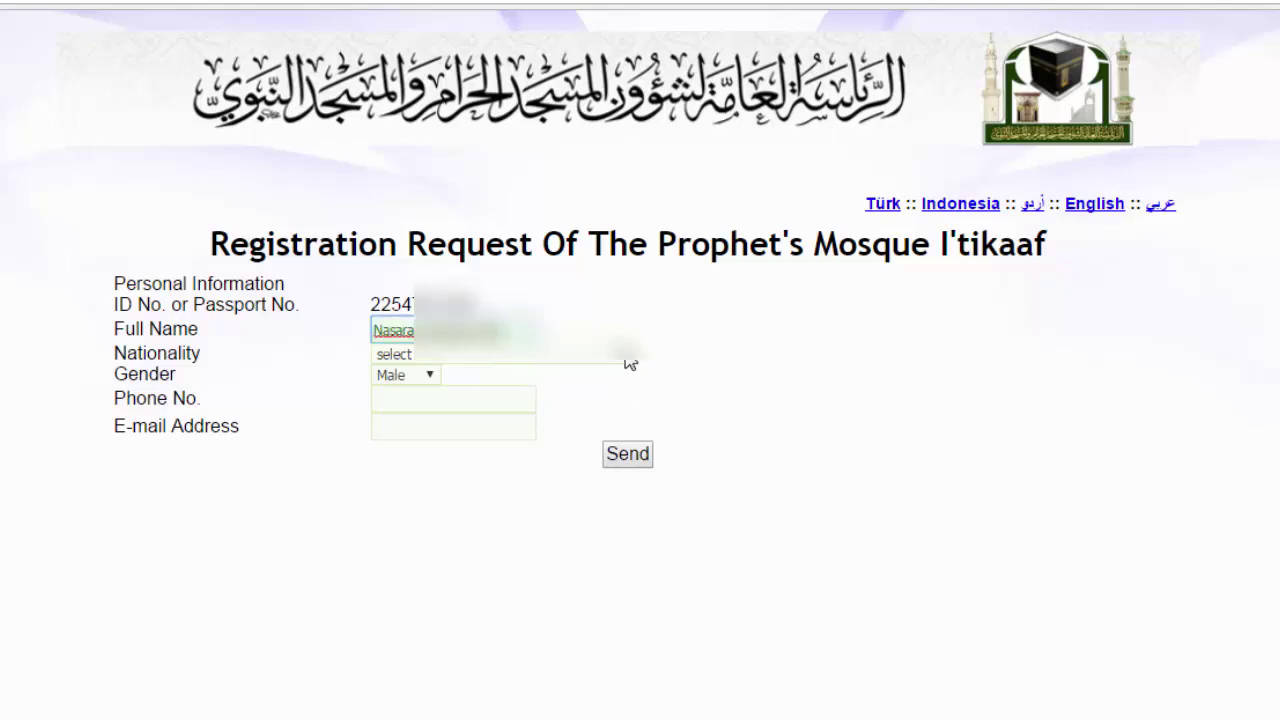
left_click(618, 356)
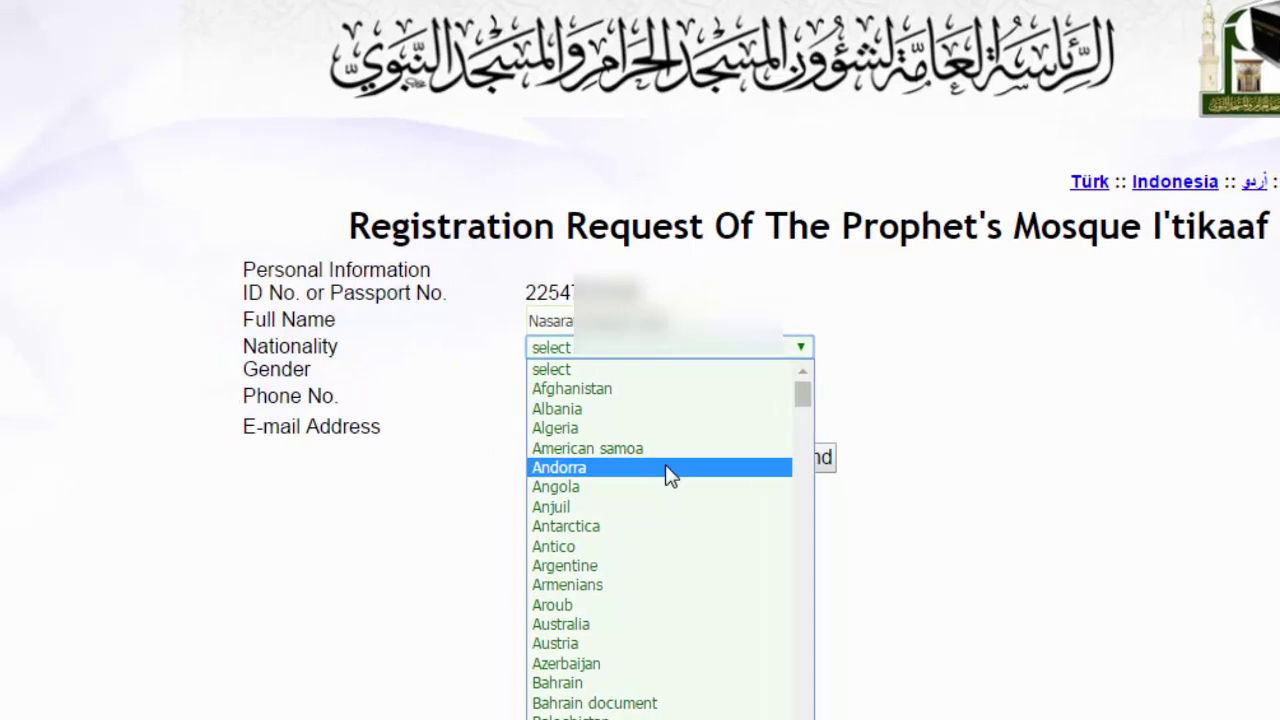
type("pak")
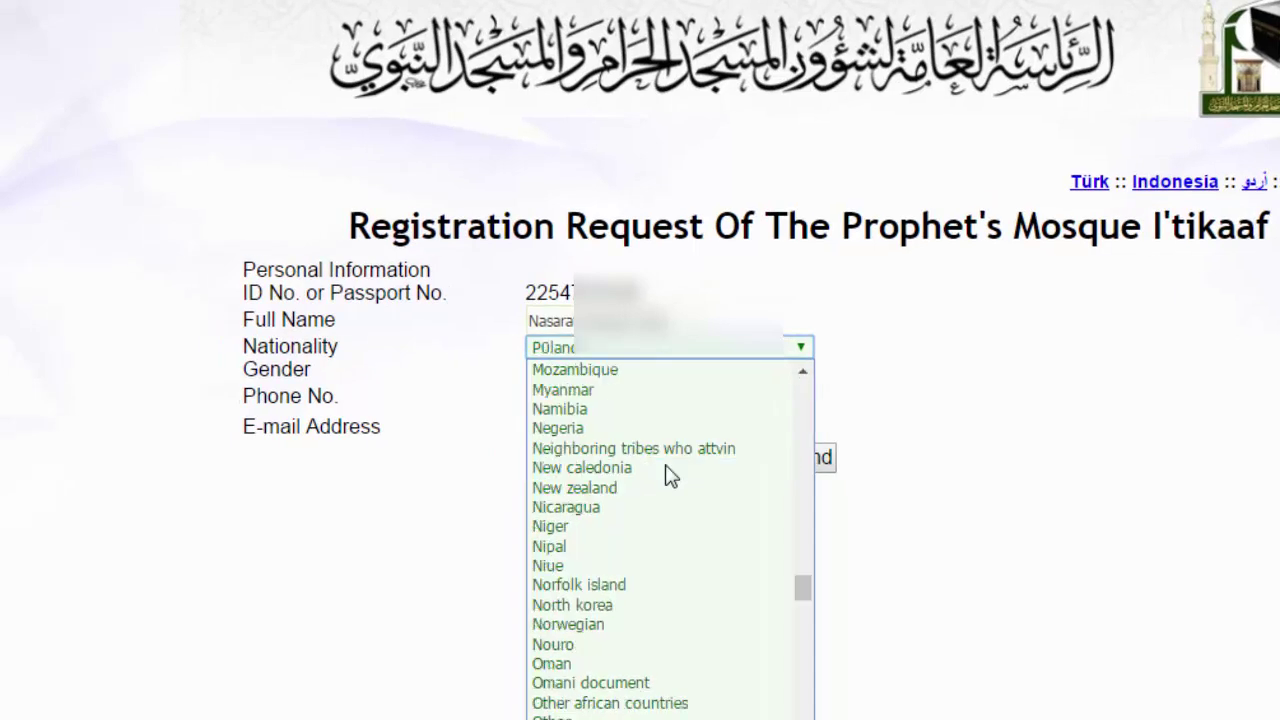
scroll(668, 474, "down", 1)
key("Escape")
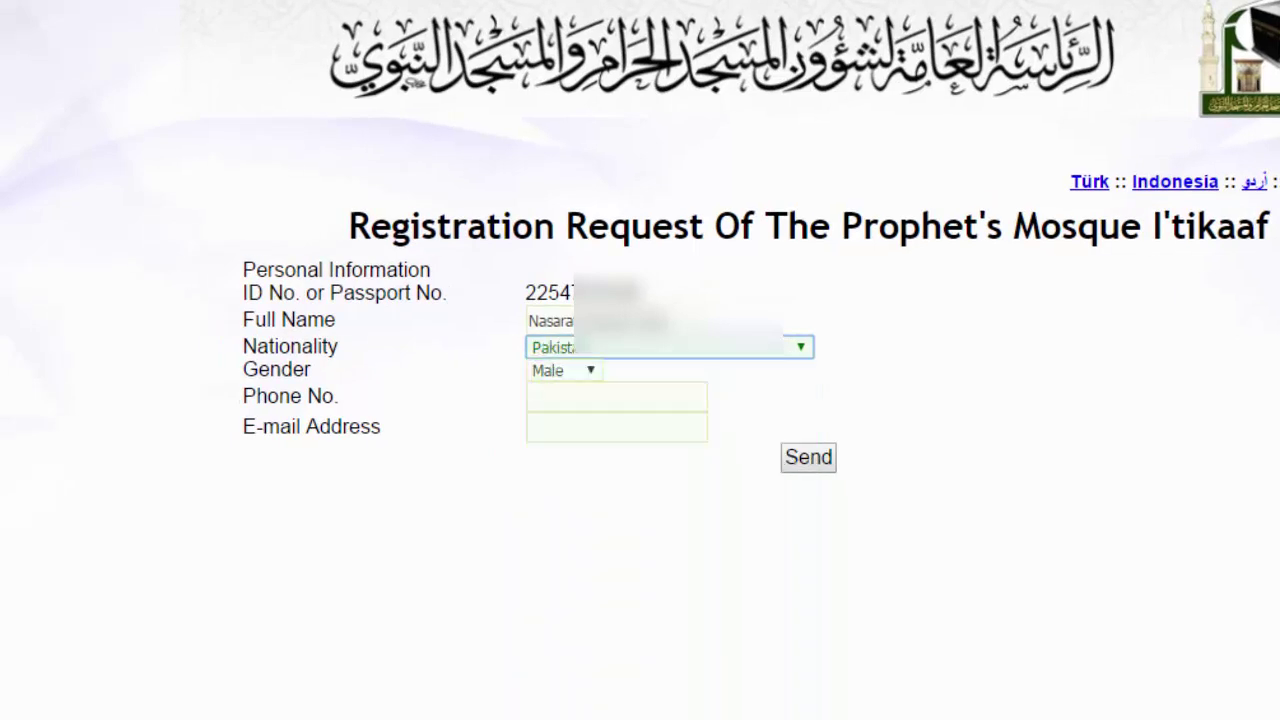
left_click(589, 370)
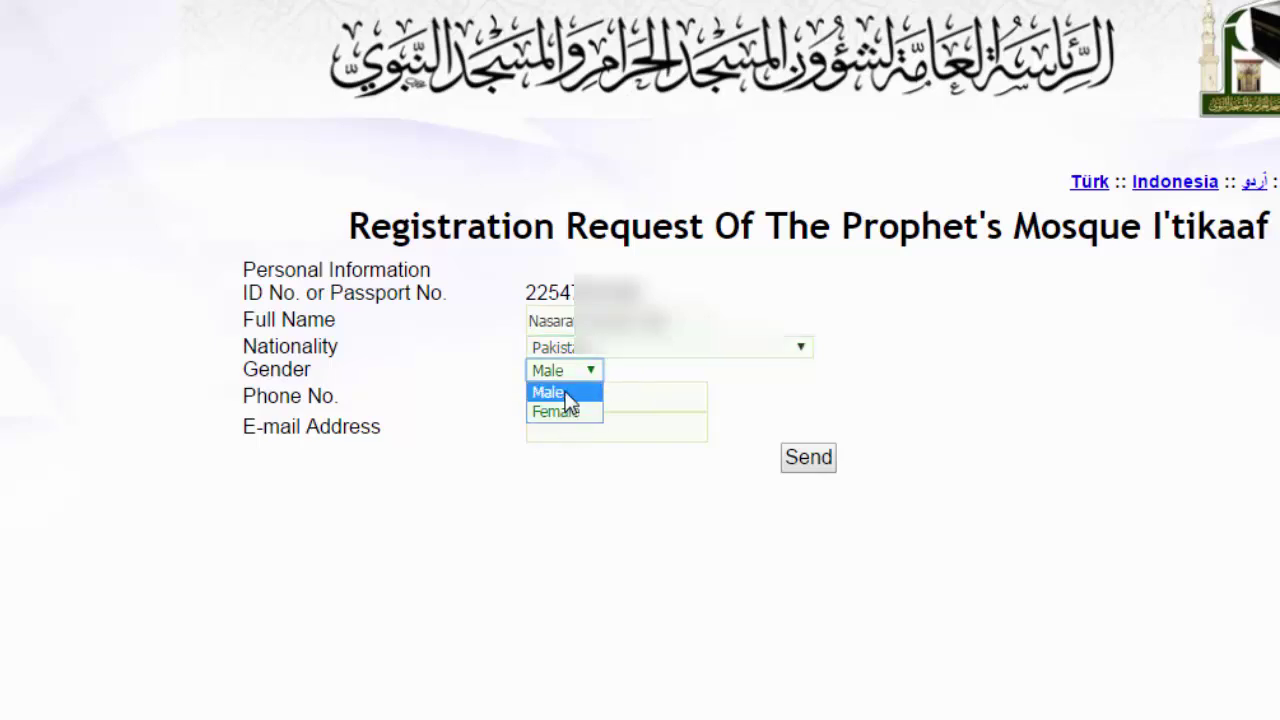
left_click(568, 400)
- Enter the applicant's phone number and send the registration form
left_click(576, 400)
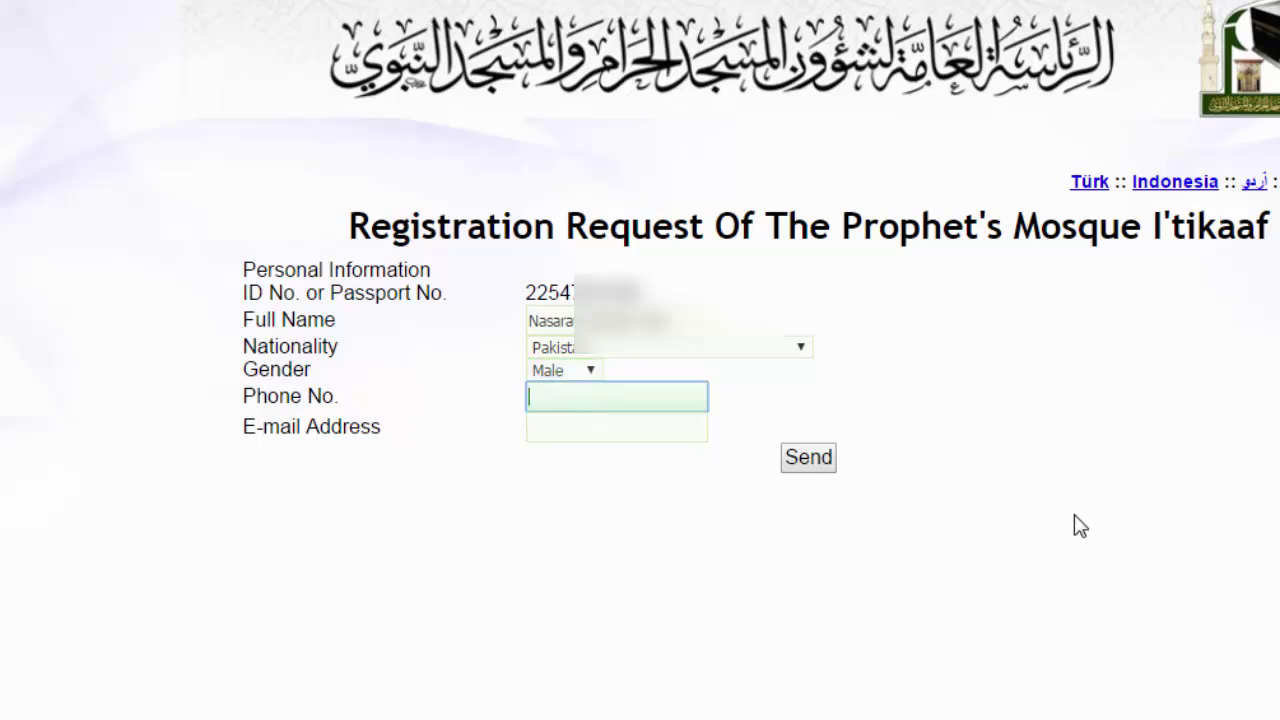
left_click(643, 408)
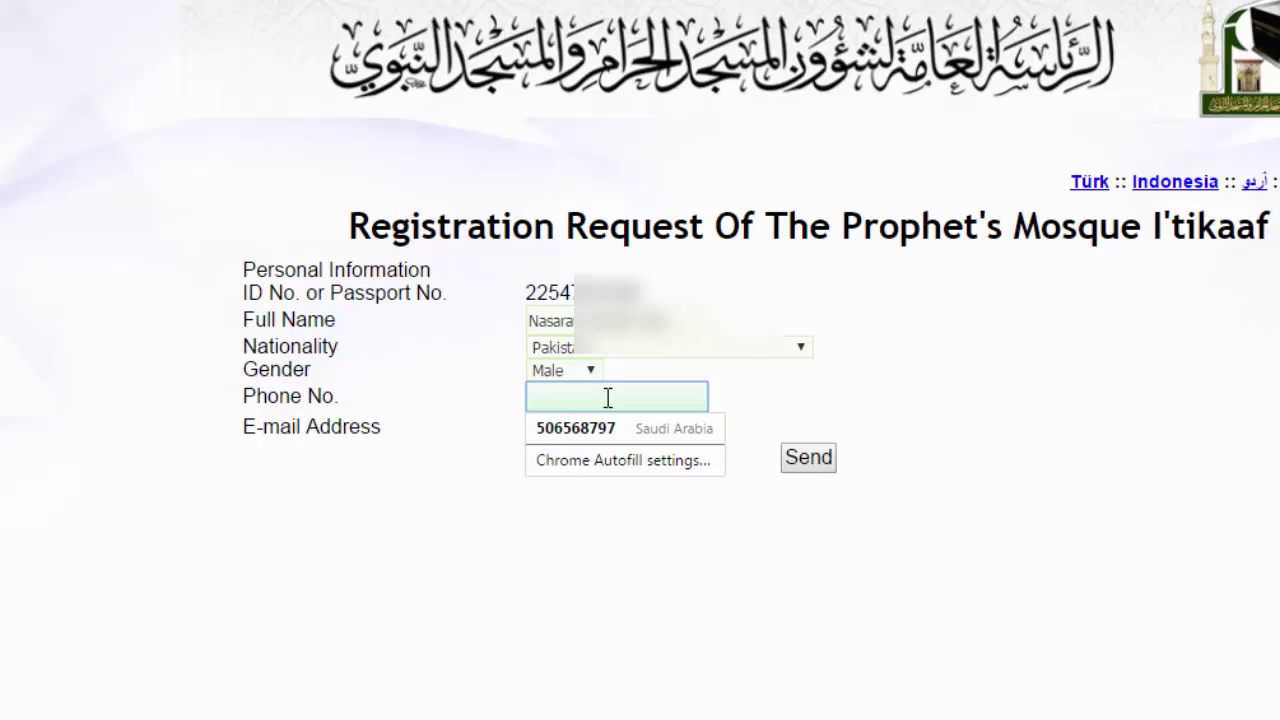
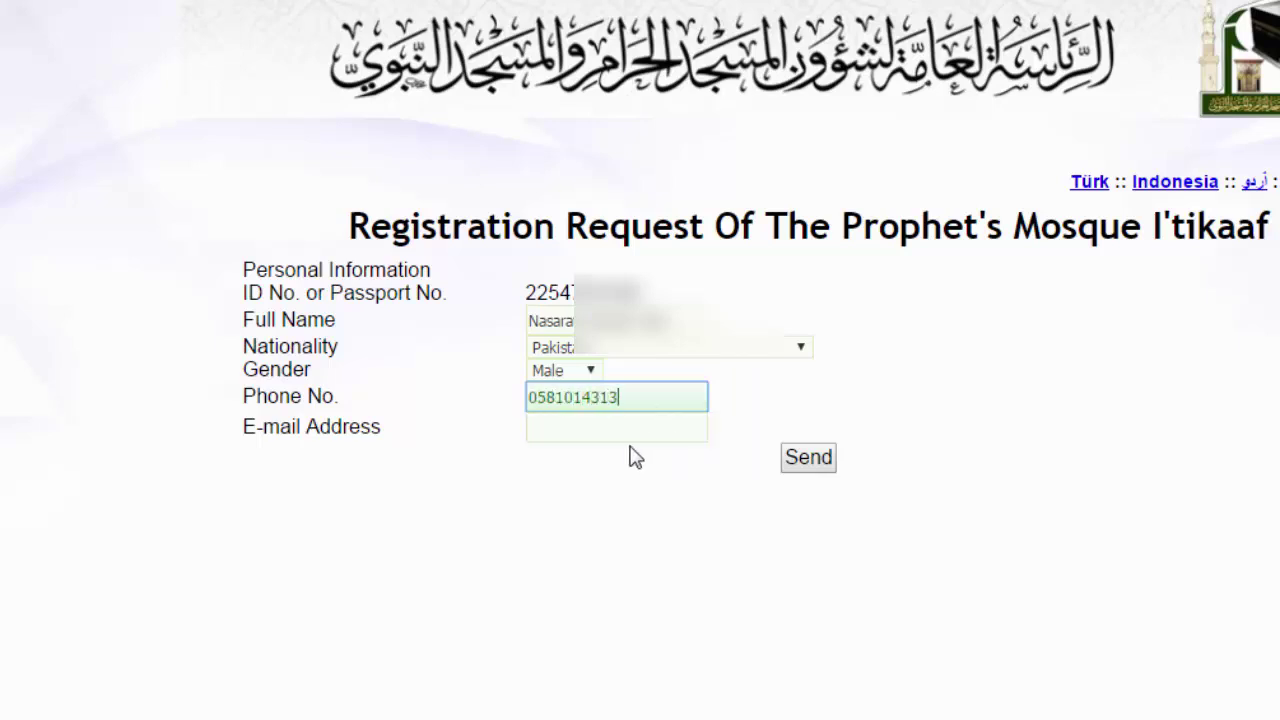
left_click(620, 429)
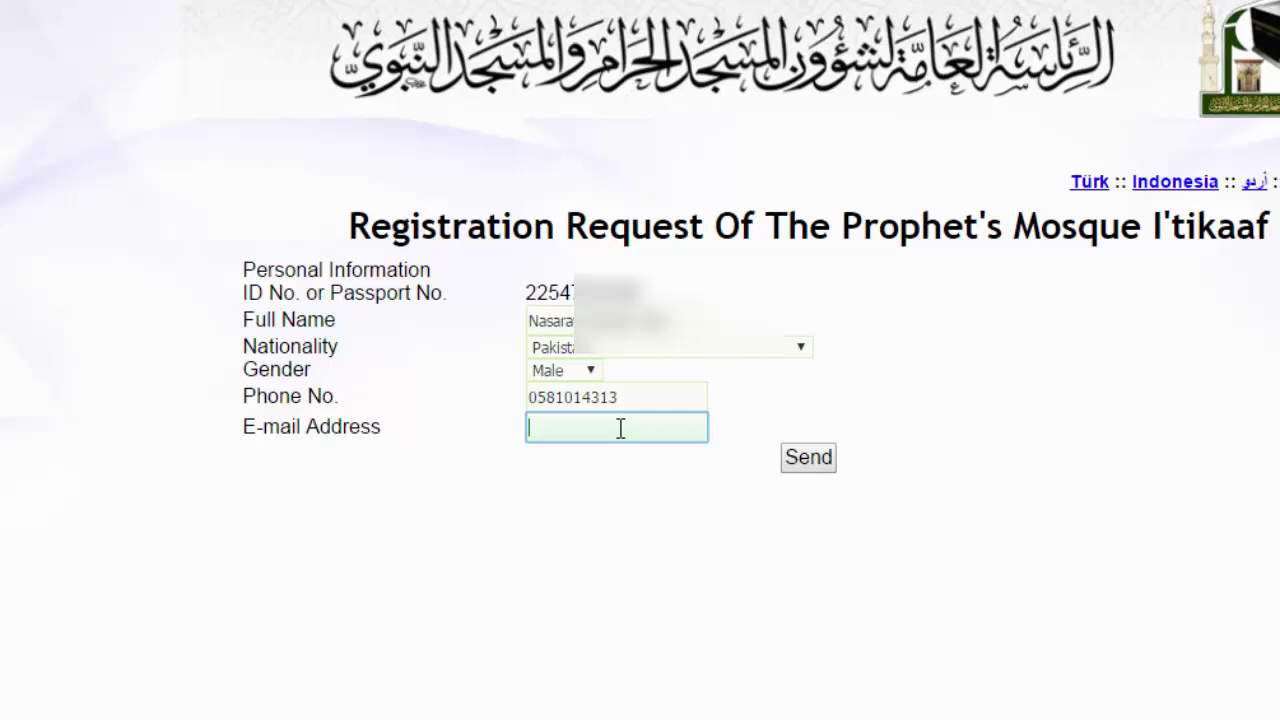
left_click(826, 462)
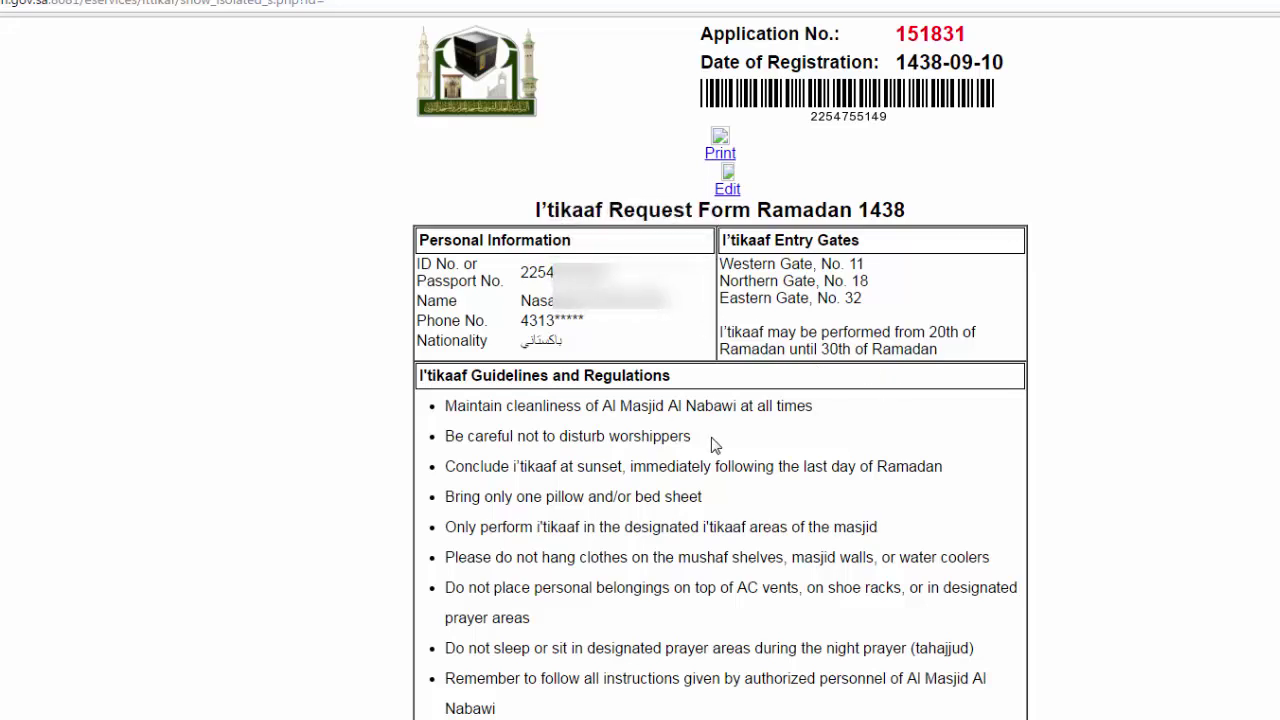
- Highlight the entry gates: Western No. 11, Northern No. 18 and Eastern No. 32
left_click_drag(729, 262, 920, 257)
double_click(752, 287)
left_click_drag(752, 287, 868, 278)
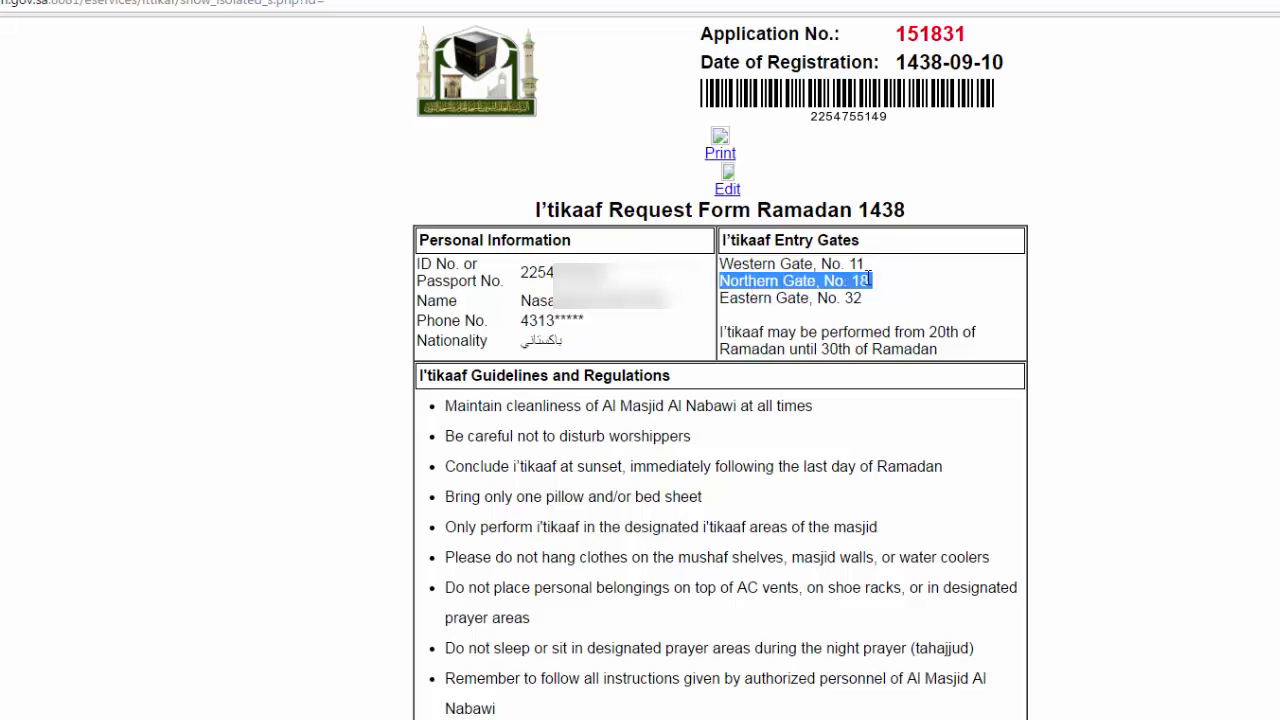
left_click_drag(721, 298, 908, 300)
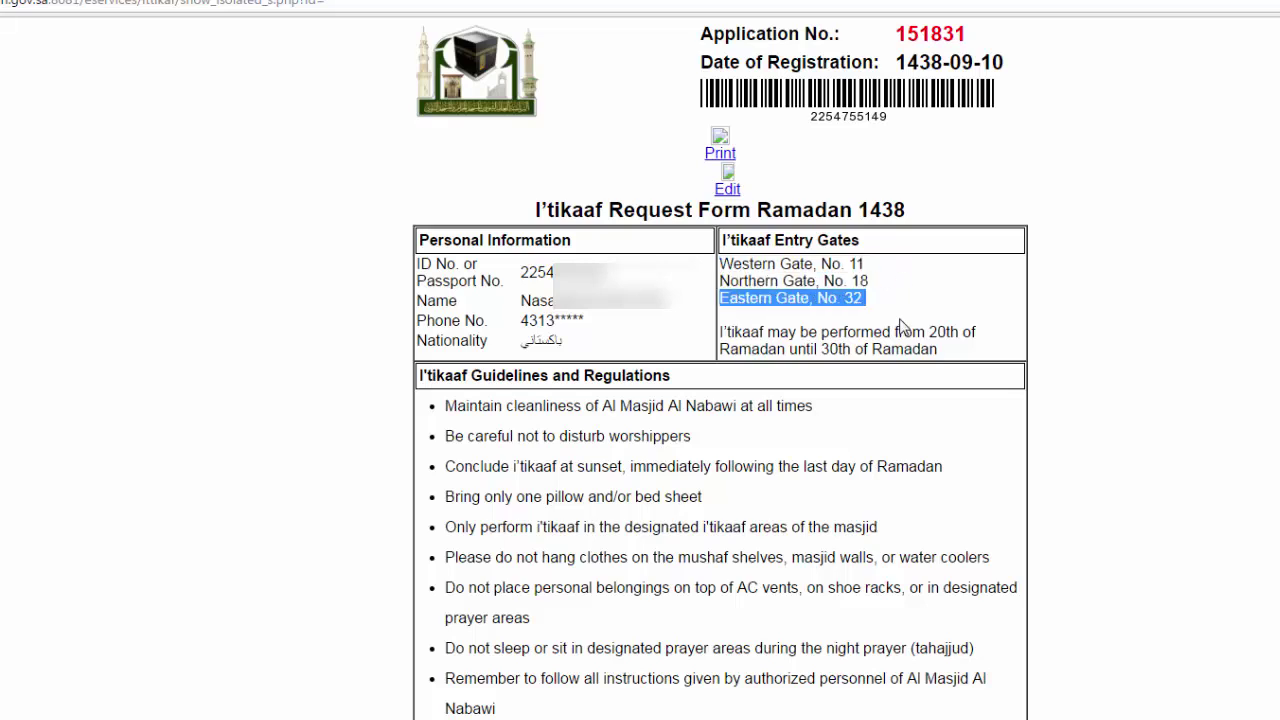
- Highlight the ID, name, nationality and application number entries, then clear the selection
left_click_drag(418, 263, 488, 286)
double_click(443, 303)
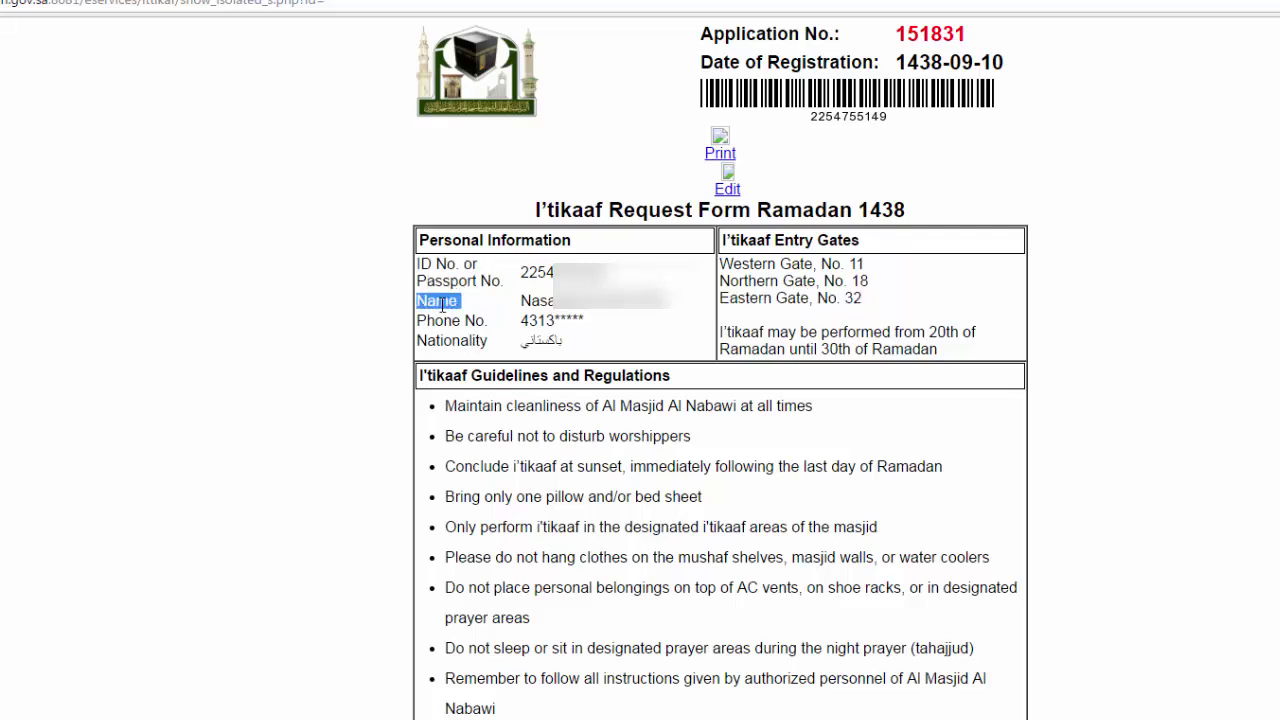
double_click(455, 340)
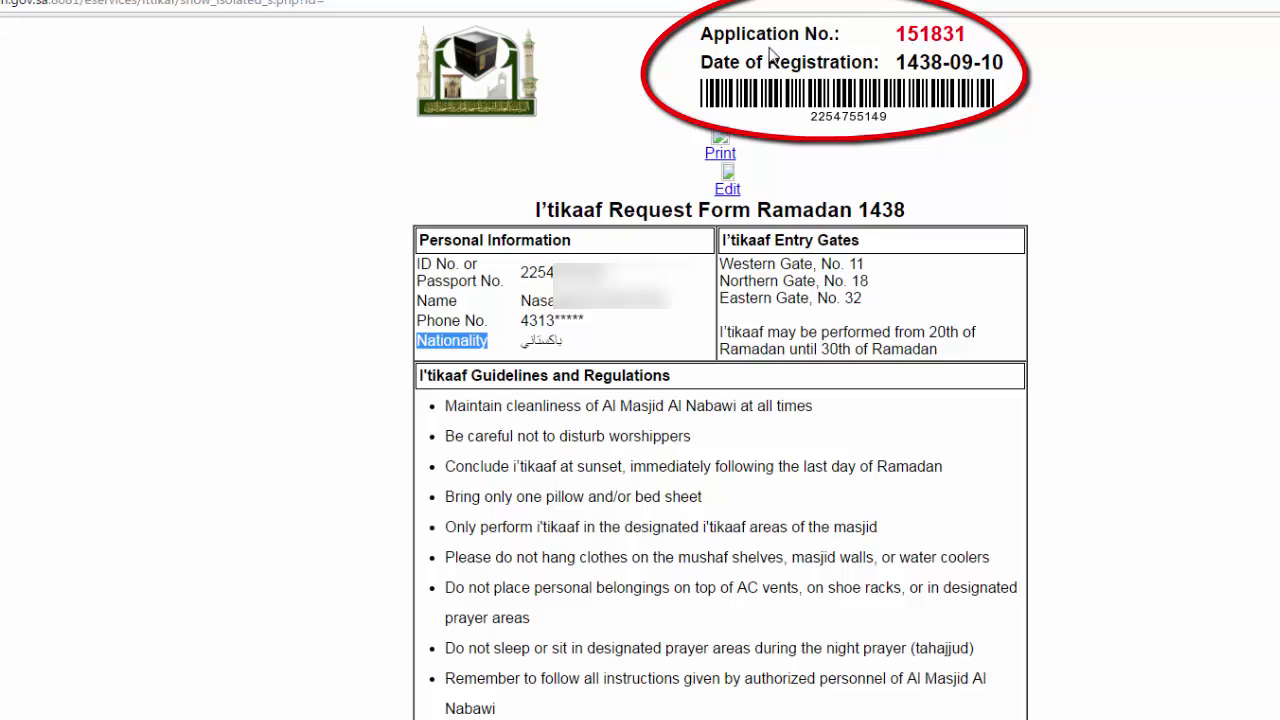
left_click_drag(966, 34, 893, 34)
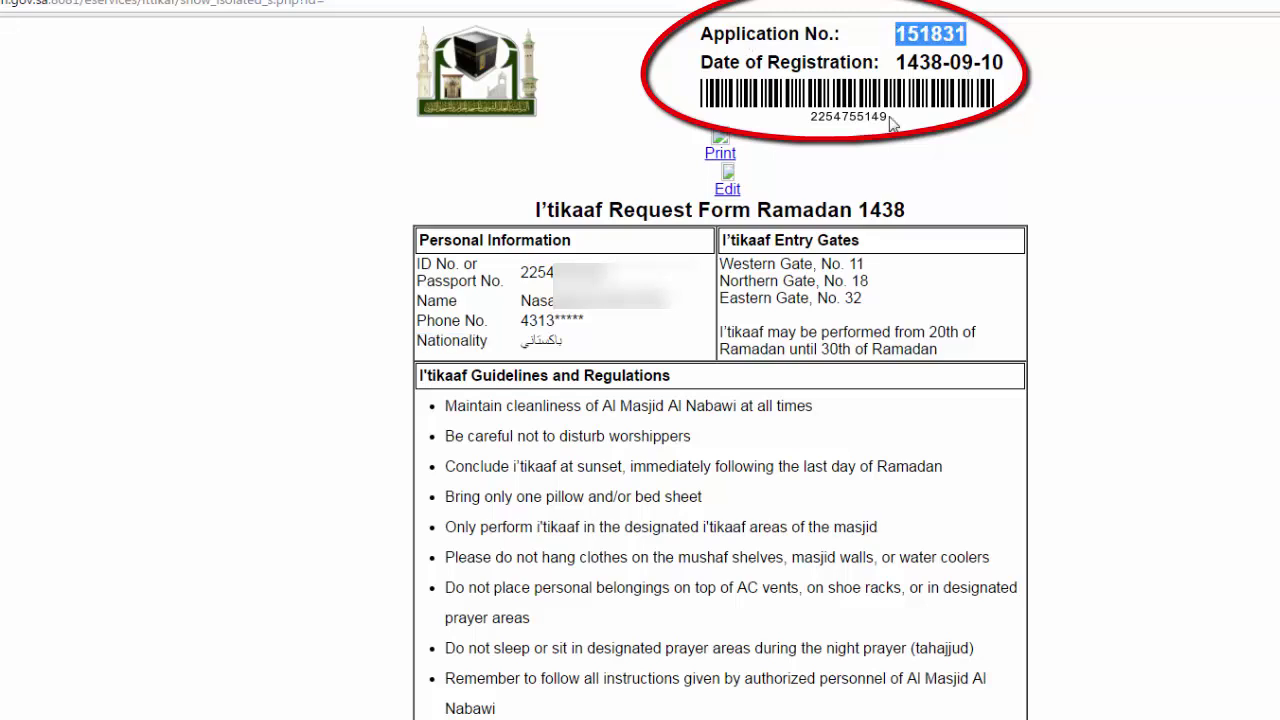
left_click_drag(958, 352, 700, 277)
left_click(686, 555)
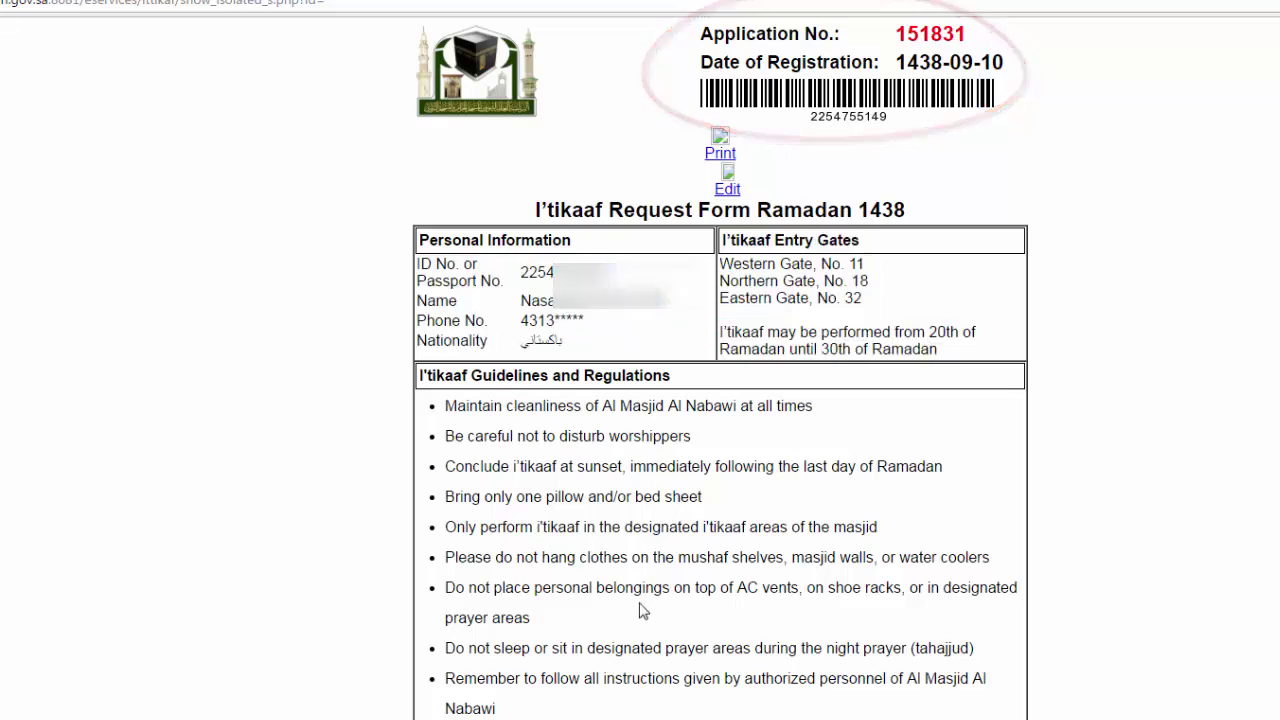